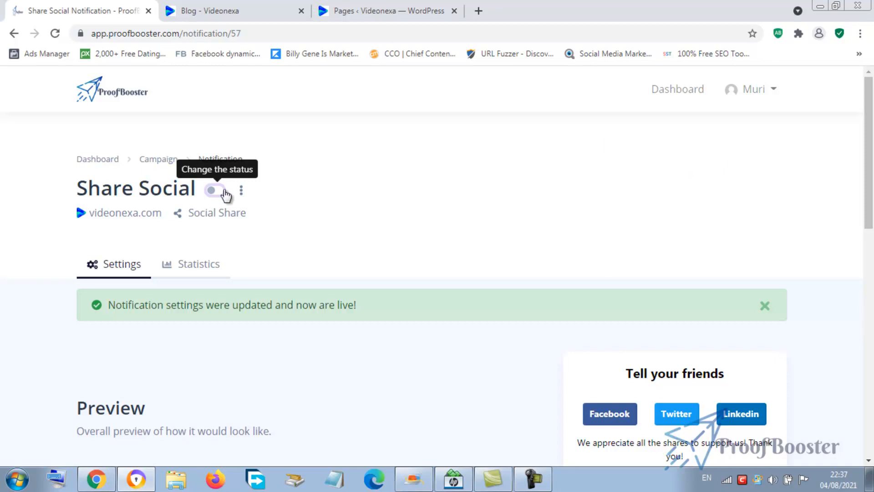
- Switch the Share Social notification's status on
{"action": "left_click", "coordinate": [214, 191]}
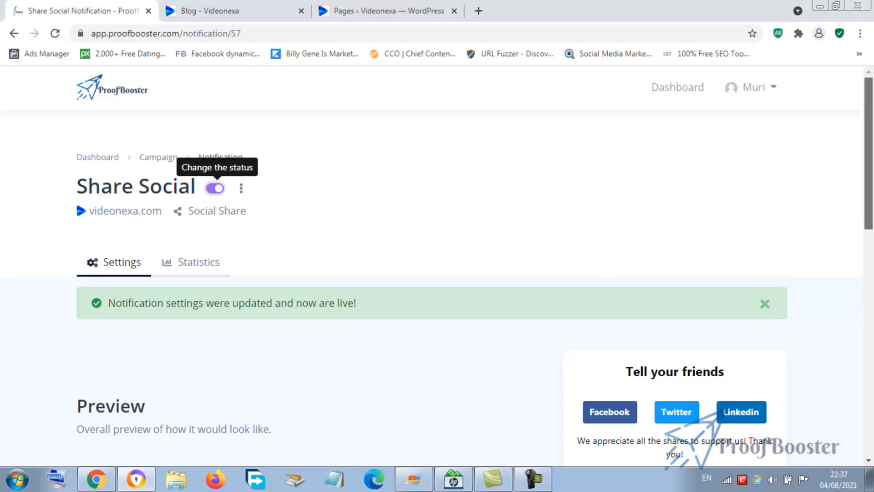
{"action": "scroll", "coordinate": [212, 253], "scroll_direction": "down", "scroll_amount": 10}
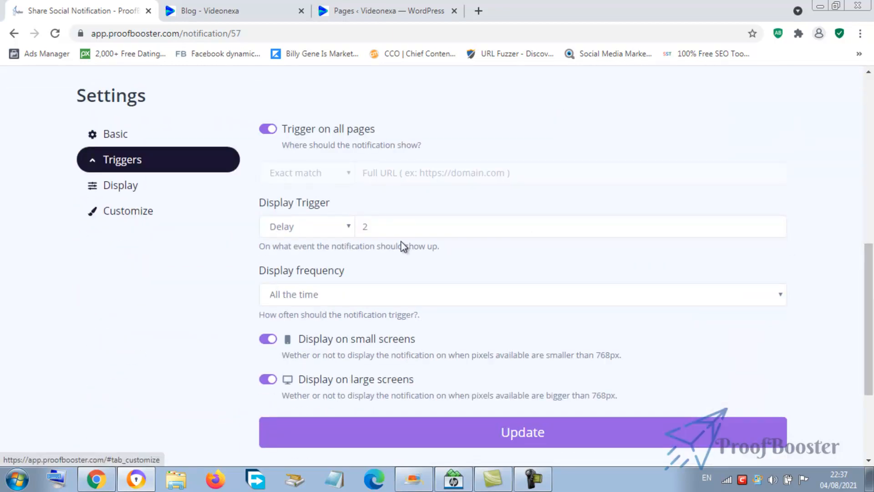
{"action": "left_click_drag", "start_coordinate": [870, 283], "coordinate": [871, 221]}
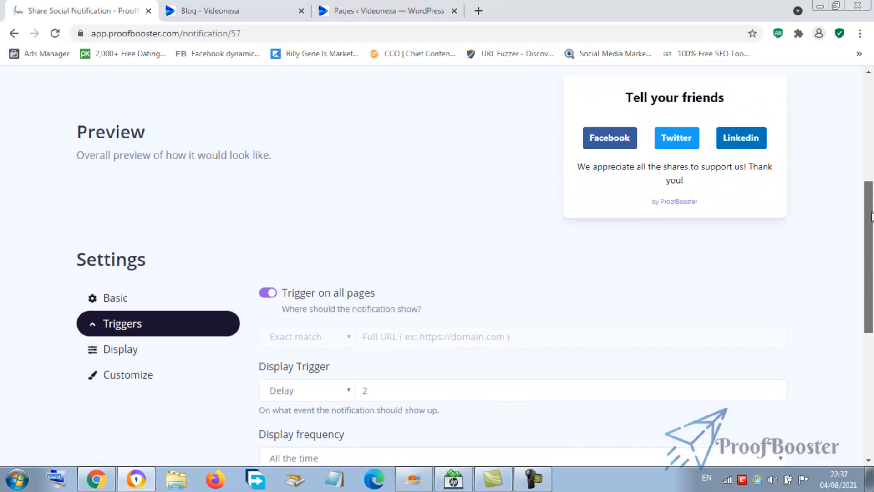
- Set the display trigger to Scroll Percentage and the display frequency to Once per visit session
{"action": "scroll", "coordinate": [438, 276], "scroll_direction": "down", "scroll_amount": 3}
{"action": "left_click", "coordinate": [392, 255]}
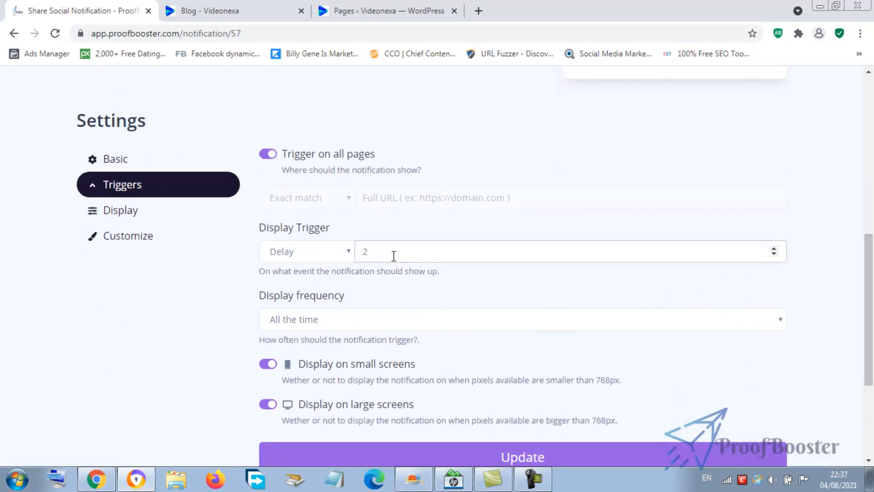
{"action": "left_click_drag", "start_coordinate": [392, 256], "coordinate": [357, 255]}
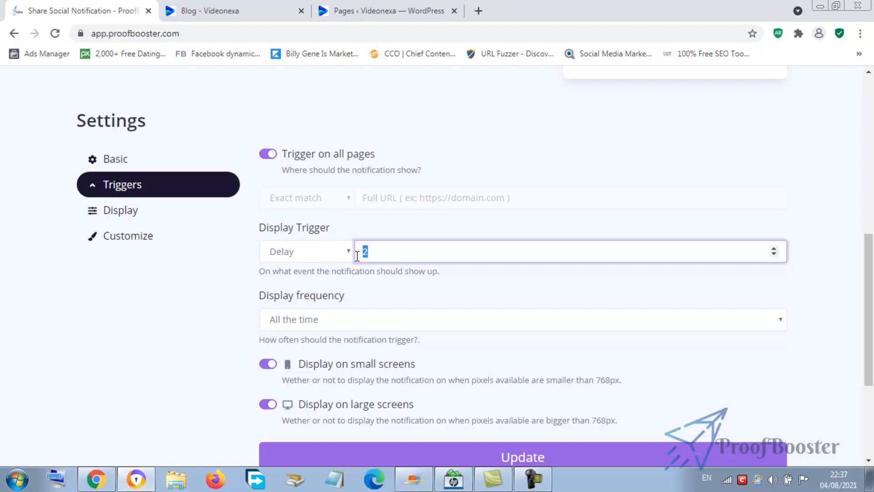
{"action": "left_click", "coordinate": [347, 253]}
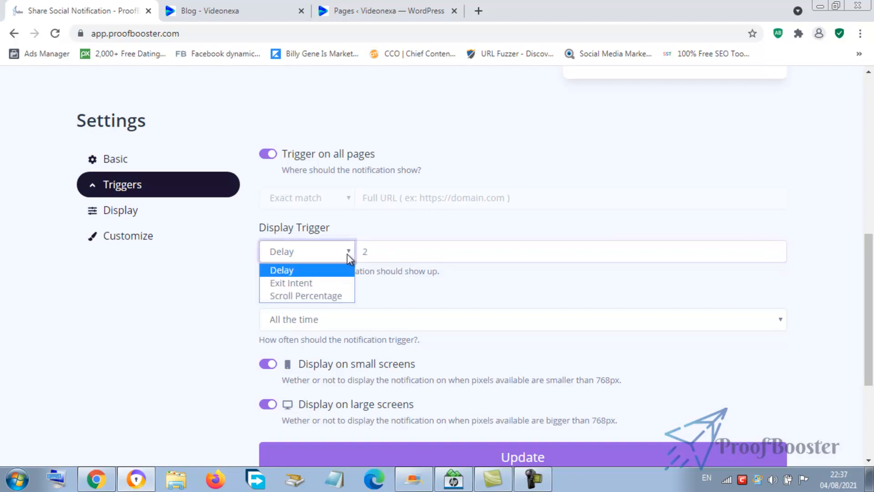
{"action": "left_click", "coordinate": [336, 296]}
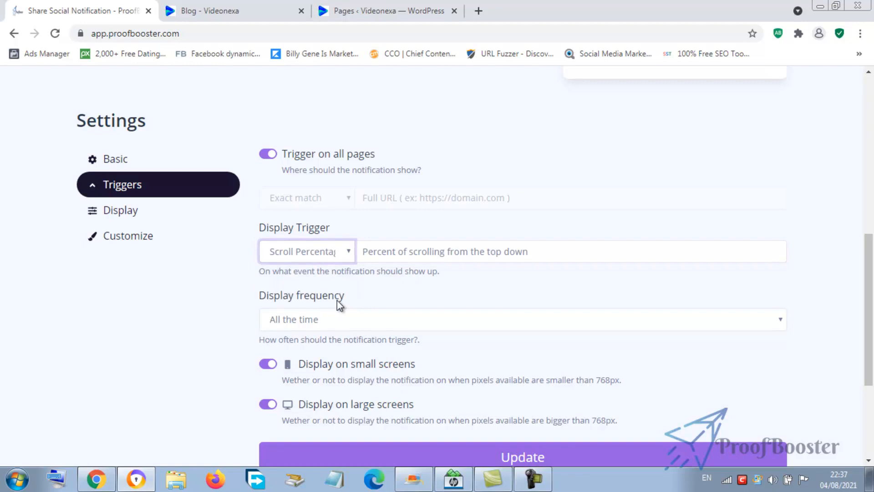
{"action": "left_click", "coordinate": [364, 319]}
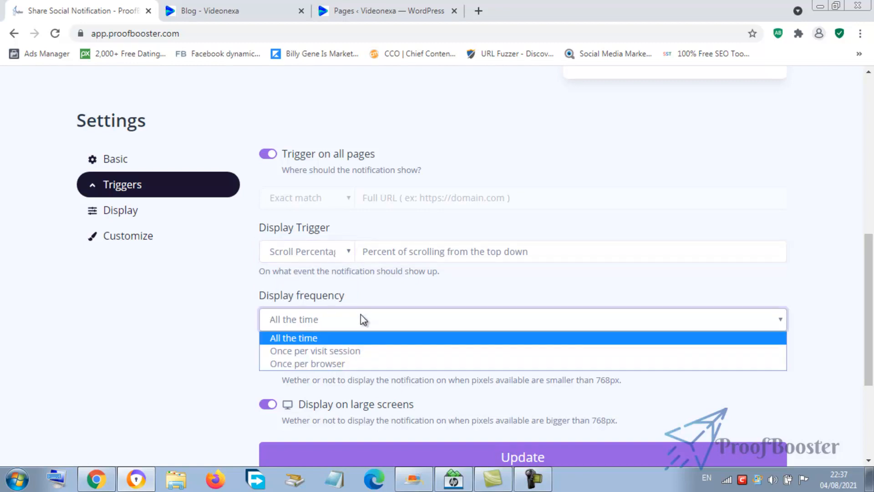
{"action": "left_click", "coordinate": [350, 352]}
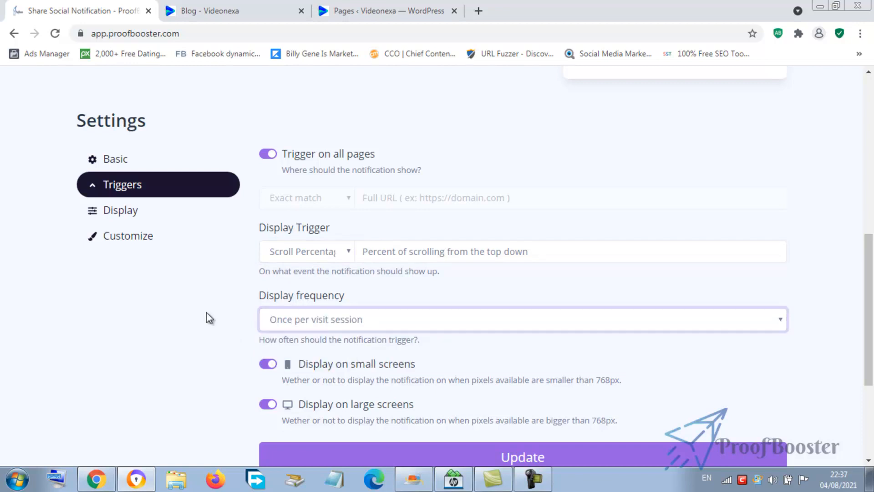
- Set the notification's display position to Middle Center
{"action": "left_click", "coordinate": [130, 218]}
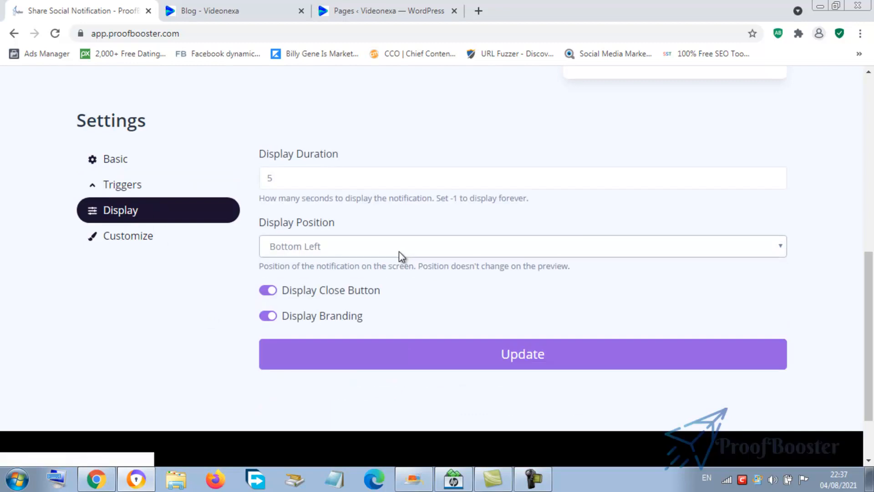
{"action": "left_click", "coordinate": [402, 255]}
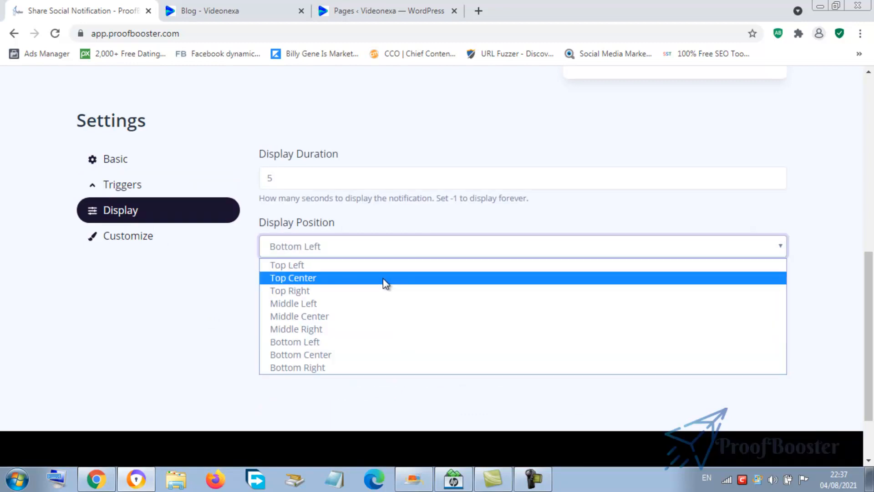
{"action": "left_click", "coordinate": [368, 316]}
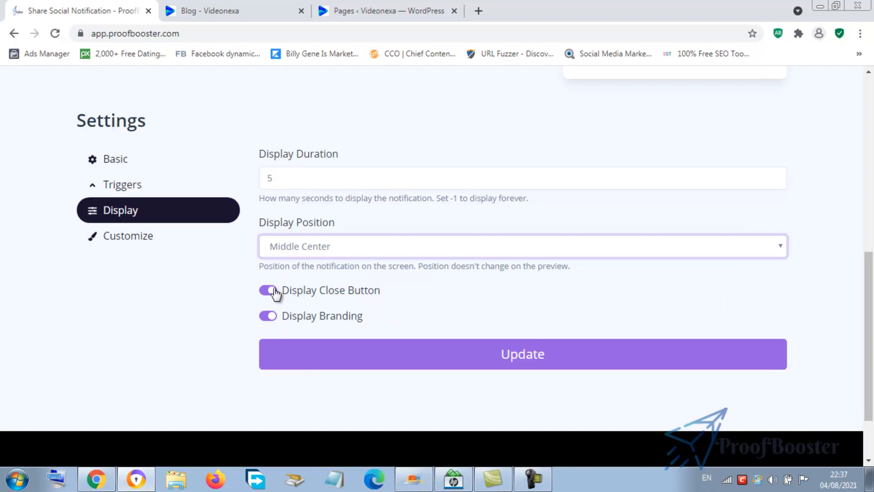
{"action": "left_click", "coordinate": [139, 186]}
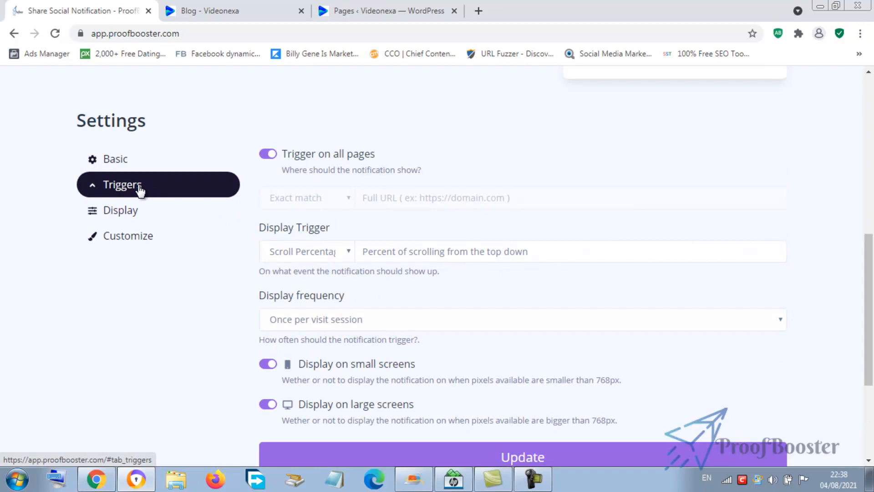
- In the Customize settings, set the title color to #DC0AAE and save it
{"action": "left_click", "coordinate": [137, 245]}
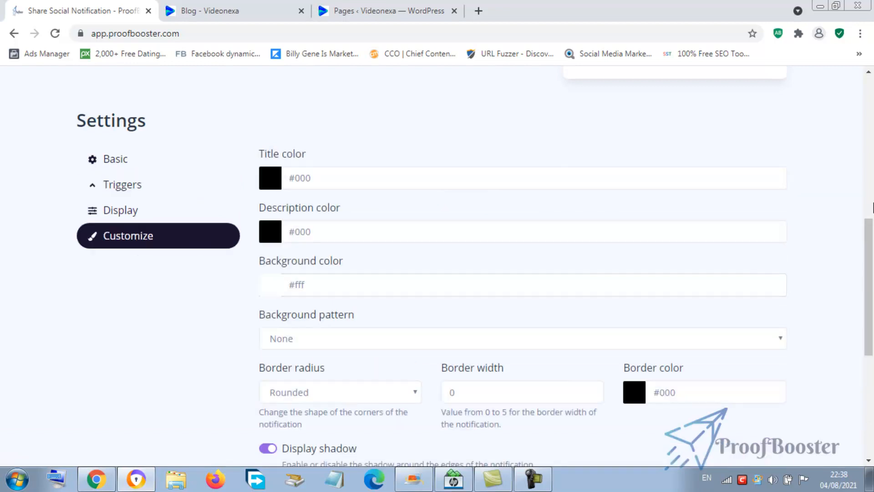
{"action": "scroll", "coordinate": [348, 288], "scroll_direction": "up", "scroll_amount": 3}
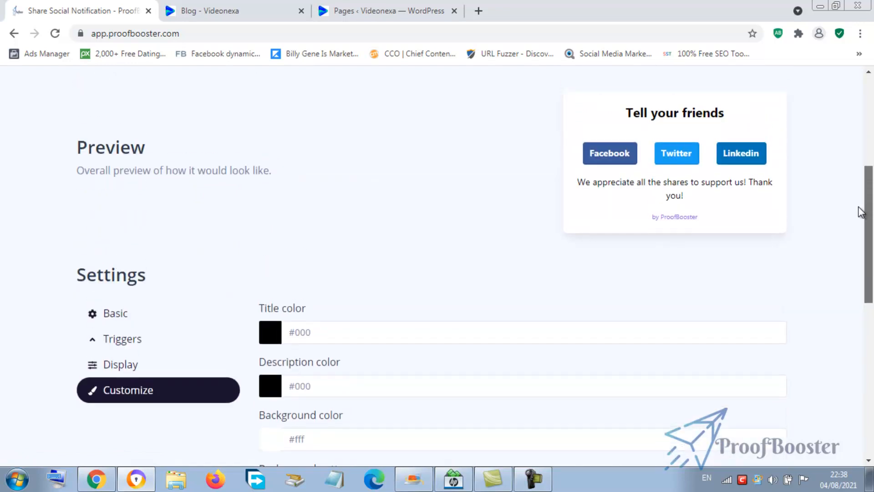
{"action": "left_click", "coordinate": [269, 334]}
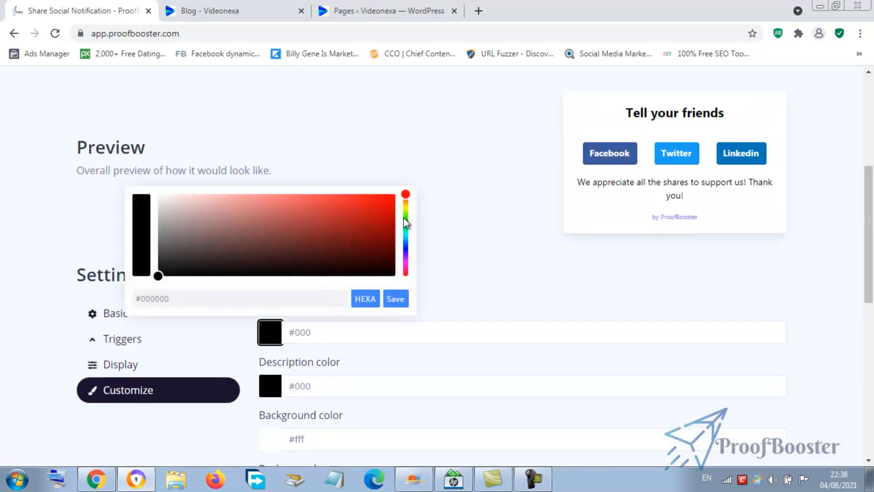
{"action": "left_click", "coordinate": [405, 208]}
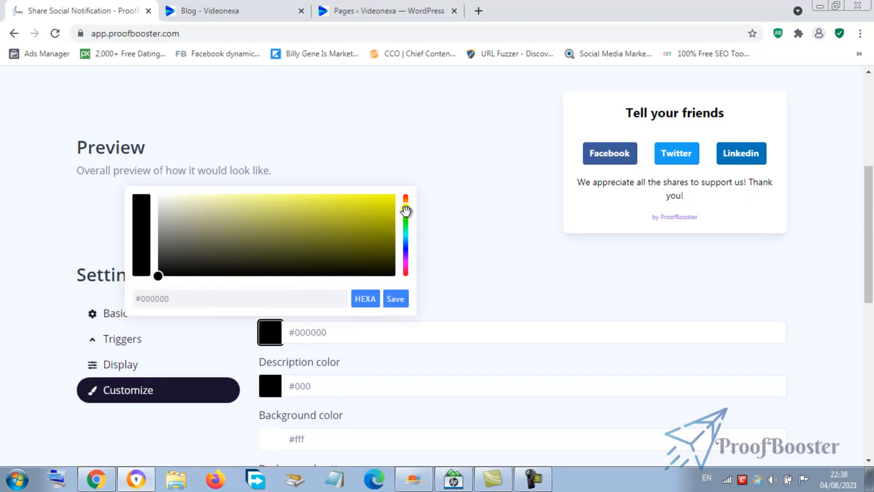
{"action": "left_click_drag", "start_coordinate": [406, 208], "coordinate": [405, 205]}
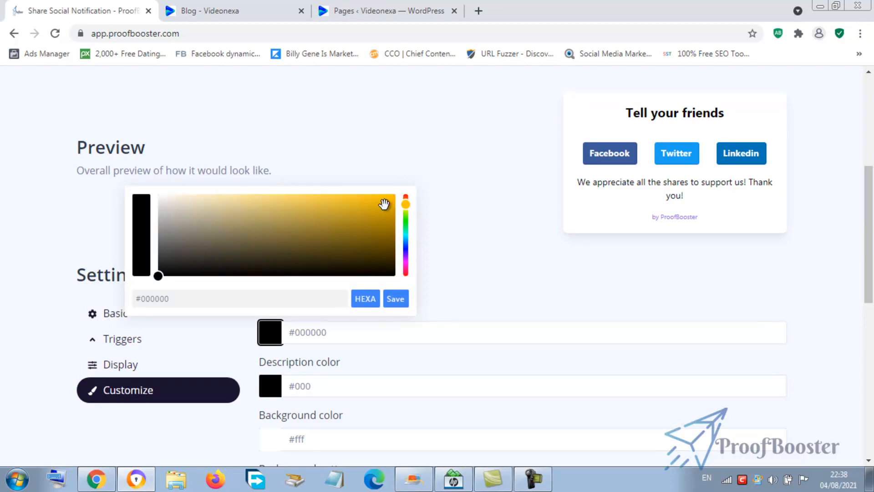
{"action": "left_click", "coordinate": [384, 204]}
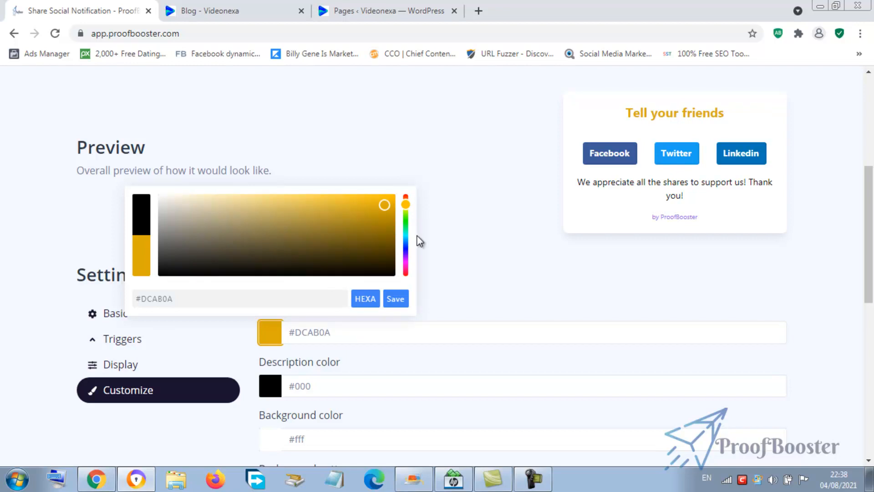
{"action": "left_click", "coordinate": [404, 264]}
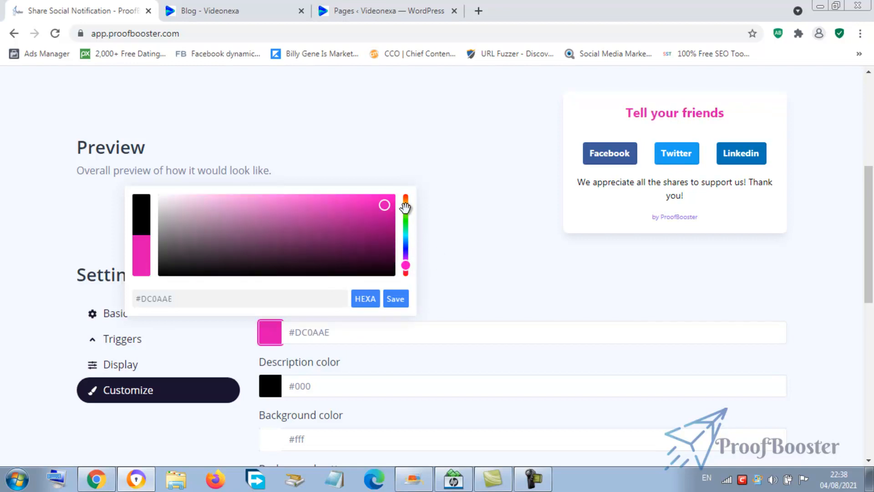
{"action": "left_click", "coordinate": [394, 300]}
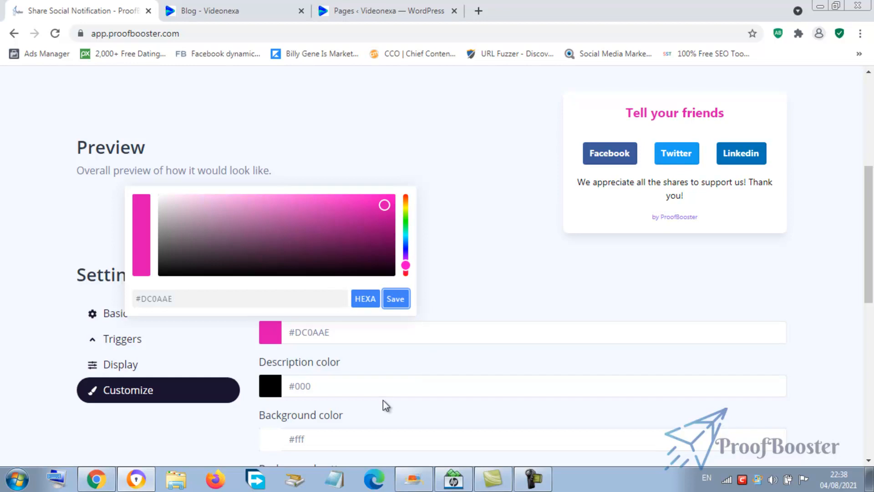
- Set the description color to #1A03D2
{"action": "left_click", "coordinate": [270, 398]}
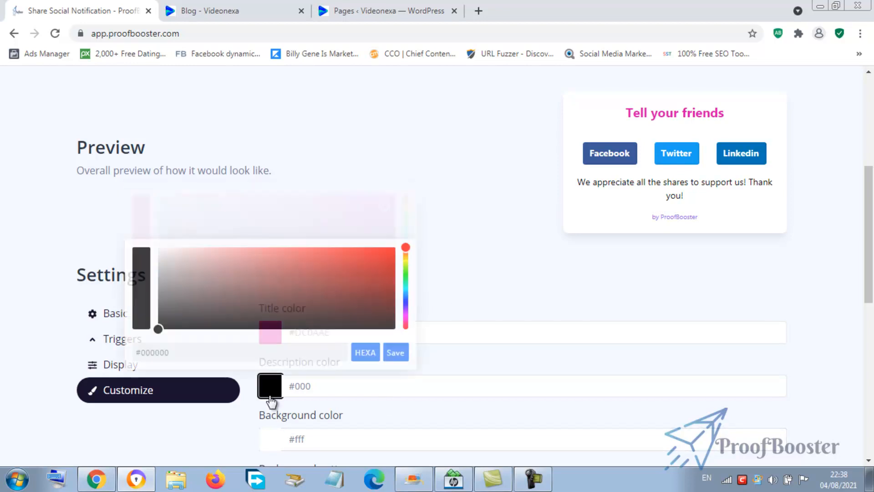
{"action": "left_click", "coordinate": [405, 303]}
{"action": "left_click", "coordinate": [392, 261]}
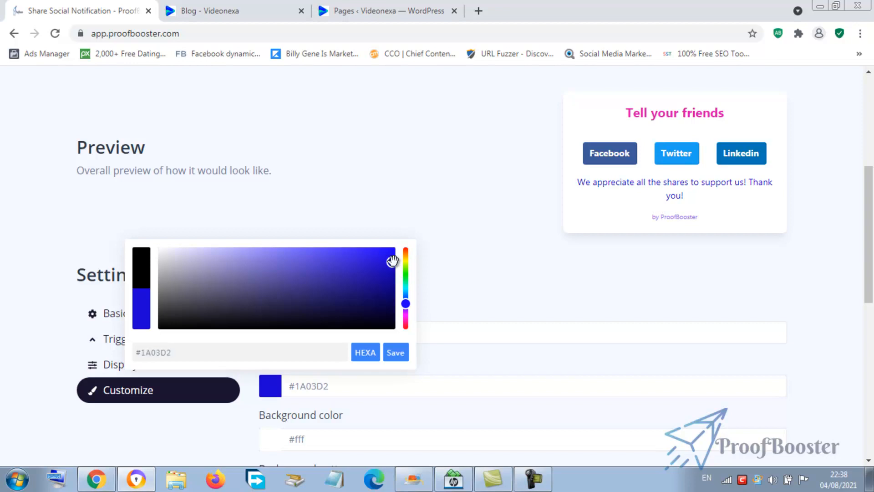
{"action": "left_click", "coordinate": [469, 282]}
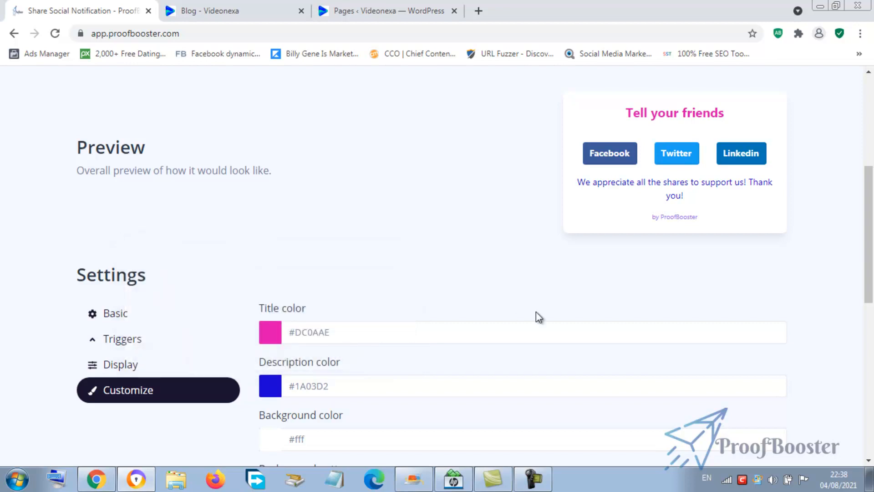
- Set the background pattern to Bubbles
{"action": "left_click_drag", "start_coordinate": [872, 234], "coordinate": [872, 305]}
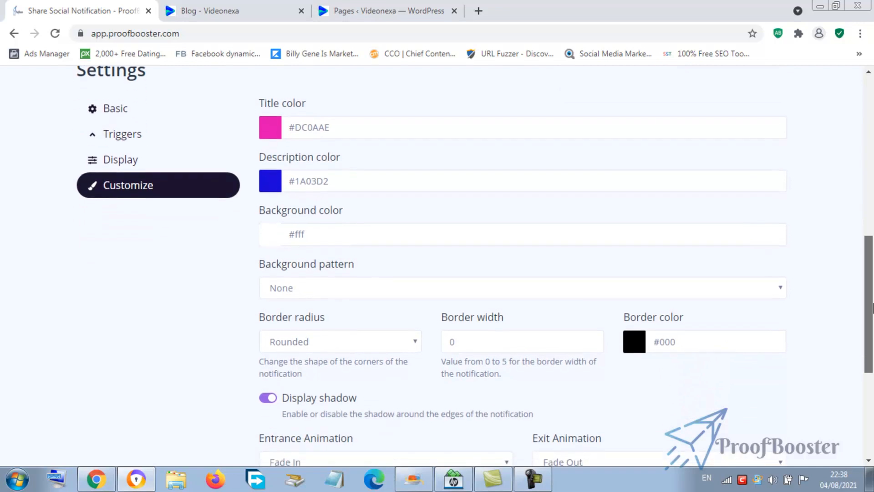
{"action": "left_click", "coordinate": [351, 294]}
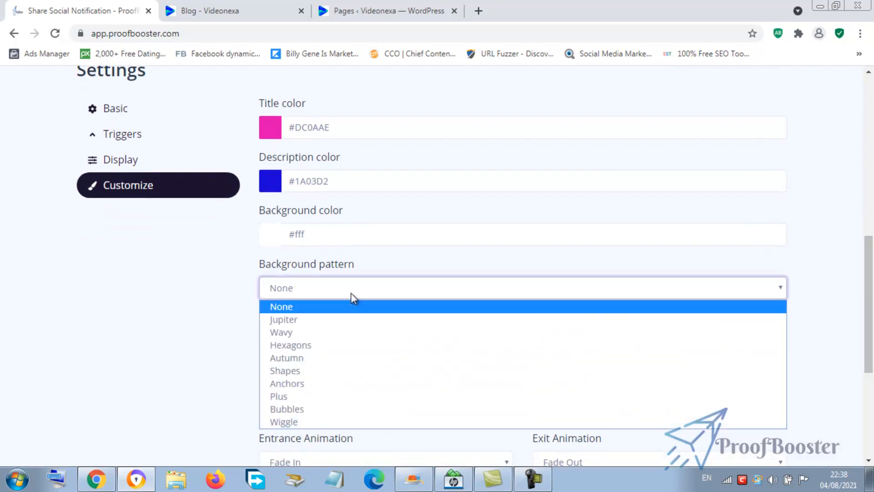
{"action": "left_click", "coordinate": [328, 412]}
- Try the Jupiter and Shapes background patterns
{"action": "scroll", "coordinate": [859, 247], "scroll_direction": "up", "scroll_amount": 4}
{"action": "scroll", "coordinate": [859, 250], "scroll_direction": "down", "scroll_amount": 6}
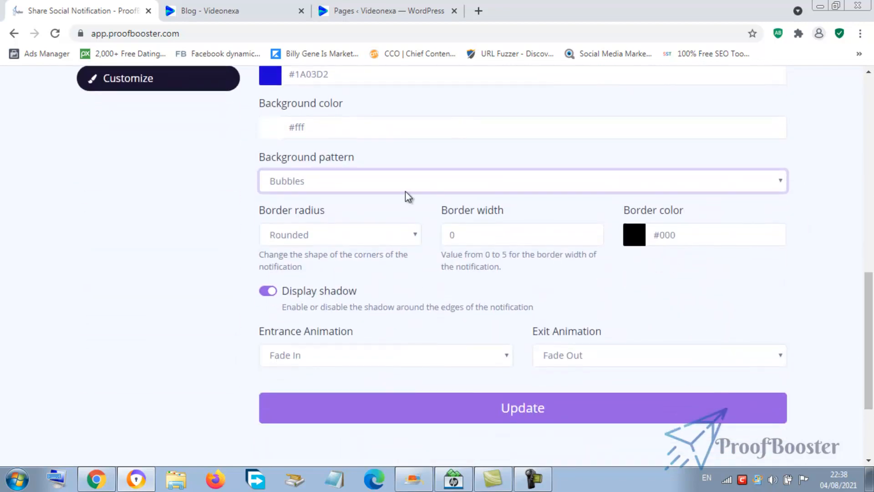
{"action": "left_click", "coordinate": [374, 180]}
{"action": "key", "text": "Escape"}
{"action": "left_click", "coordinate": [312, 217]}
{"action": "mouse_move", "coordinate": [865, 285]}
{"action": "left_mouse_down"}
{"action": "mouse_move", "coordinate": [857, 182]}
{"action": "mouse_move", "coordinate": [859, 286]}
{"action": "left_mouse_up"}
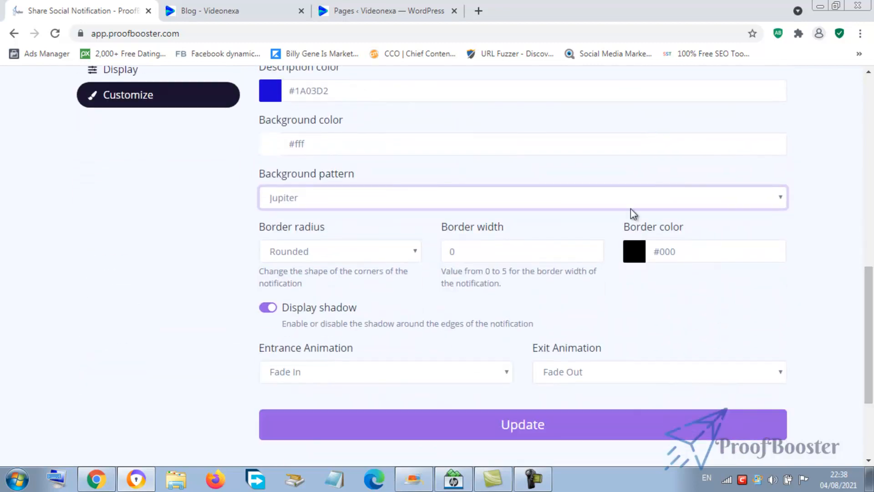
{"action": "left_click", "coordinate": [372, 204]}
{"action": "left_click", "coordinate": [317, 280]}
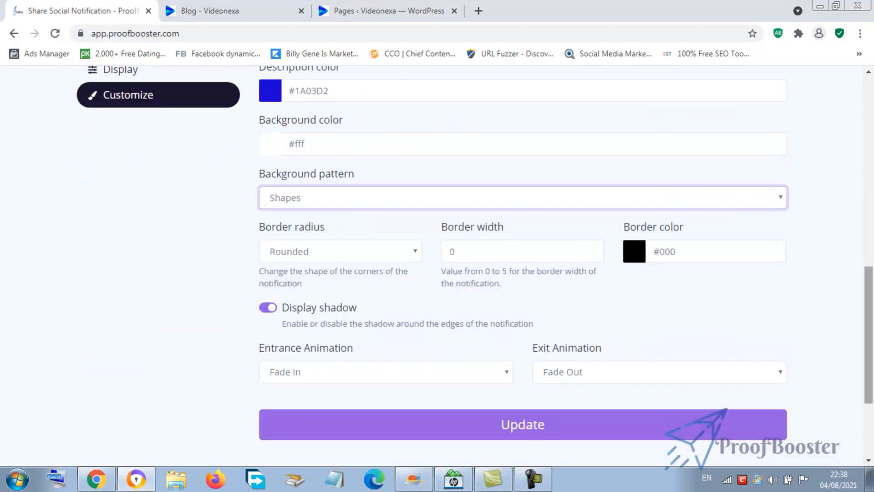
- Switch the background pattern back to Bubbles
{"action": "left_click_drag", "start_coordinate": [867, 282], "coordinate": [867, 308]}
{"action": "left_click", "coordinate": [281, 208]}
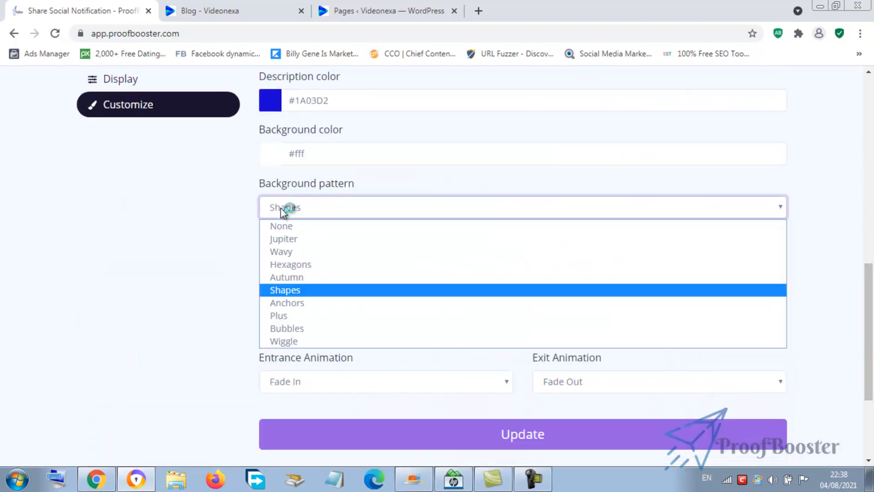
{"action": "left_click", "coordinate": [307, 333]}
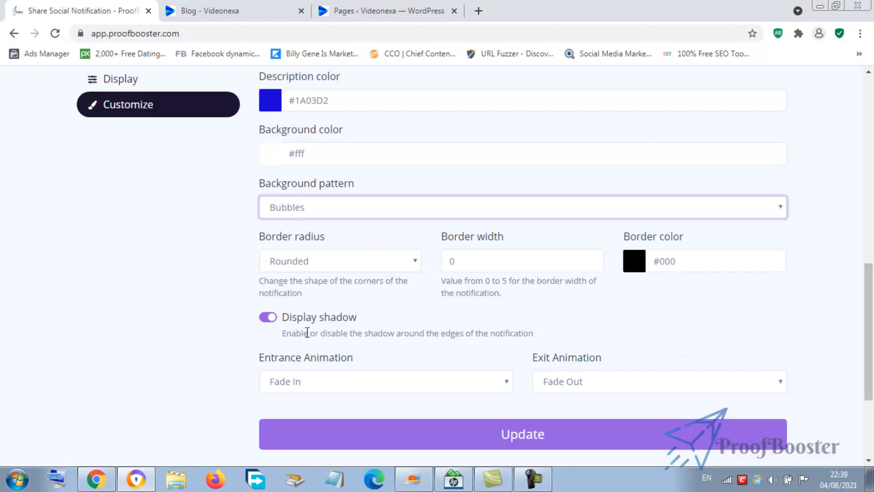
- Set the notification's border width to 5 and its border color to #2B06AF
{"action": "left_click_drag", "start_coordinate": [872, 283], "coordinate": [867, 306]}
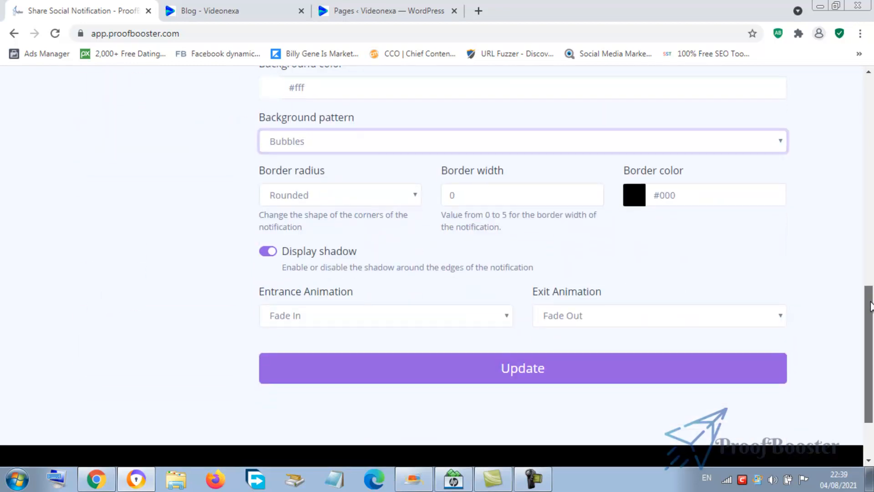
{"action": "left_click", "coordinate": [519, 190]}
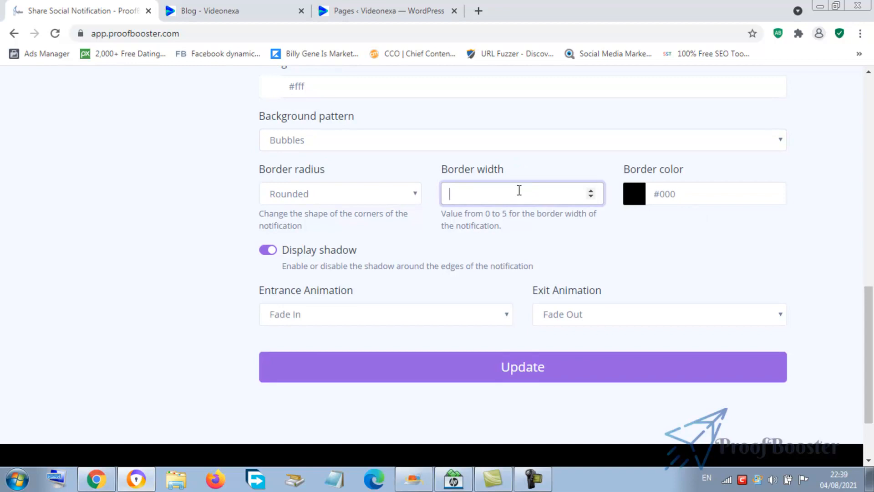
{"action": "type", "text": "5"}
{"action": "left_click", "coordinate": [633, 195]}
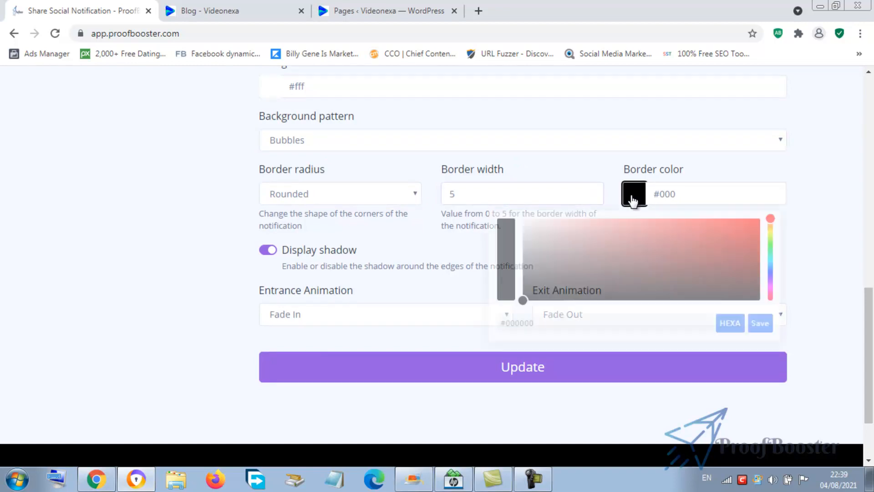
{"action": "left_click", "coordinate": [751, 243]}
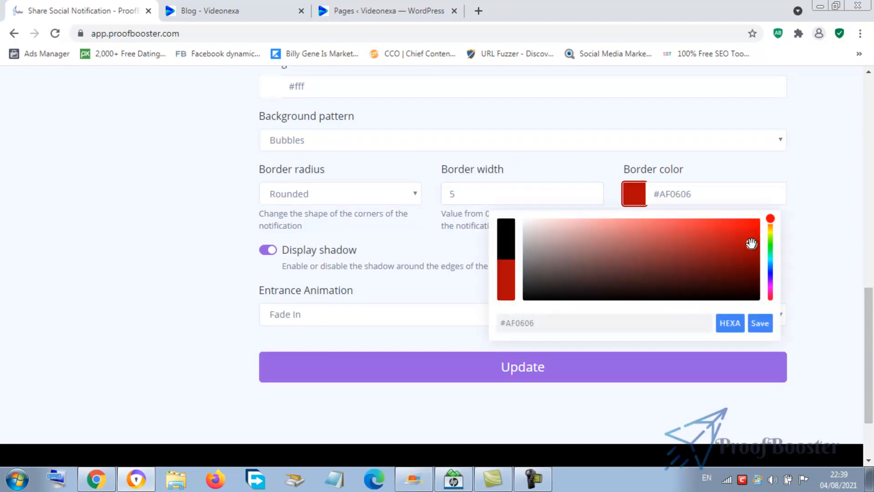
{"action": "left_click", "coordinate": [770, 275]}
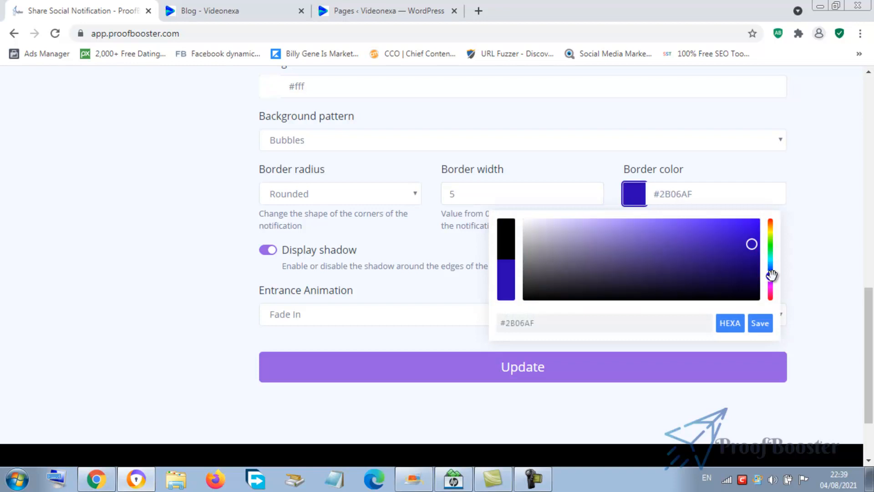
{"action": "left_click", "coordinate": [767, 330]}
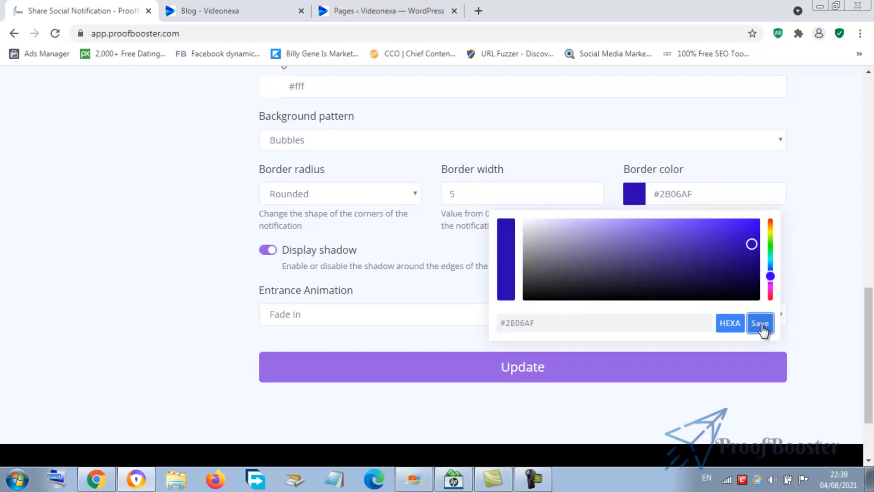
{"action": "left_click", "coordinate": [850, 256]}
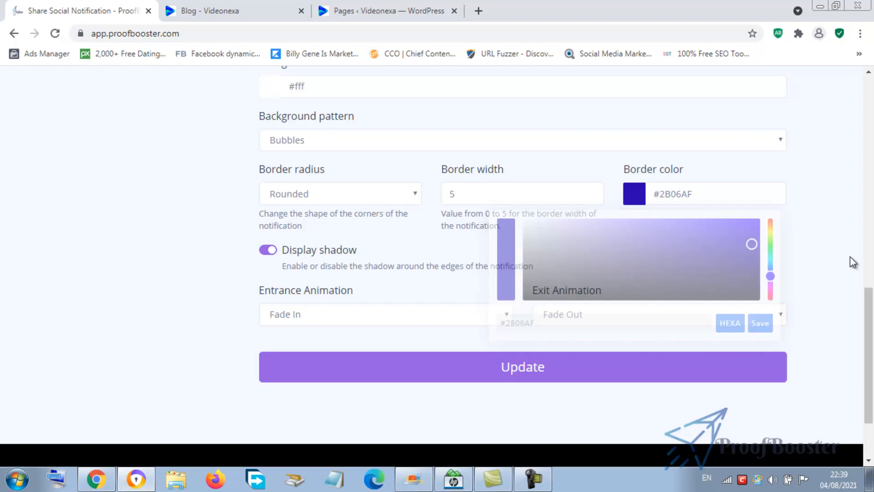
- Open the Display section to review the display duration, then save all notification settings with Update
{"action": "mouse_move", "coordinate": [869, 316]}
{"action": "left_mouse_down"}
{"action": "mouse_move", "coordinate": [870, 104]}
{"action": "mouse_move", "coordinate": [871, 307]}
{"action": "left_mouse_up"}
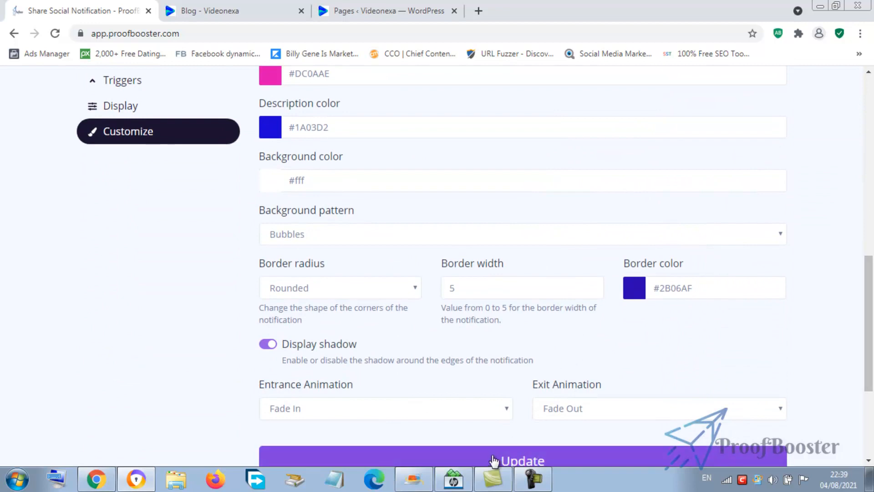
{"action": "left_click", "coordinate": [131, 115]}
{"action": "left_click_drag", "start_coordinate": [278, 96], "coordinate": [260, 94]}
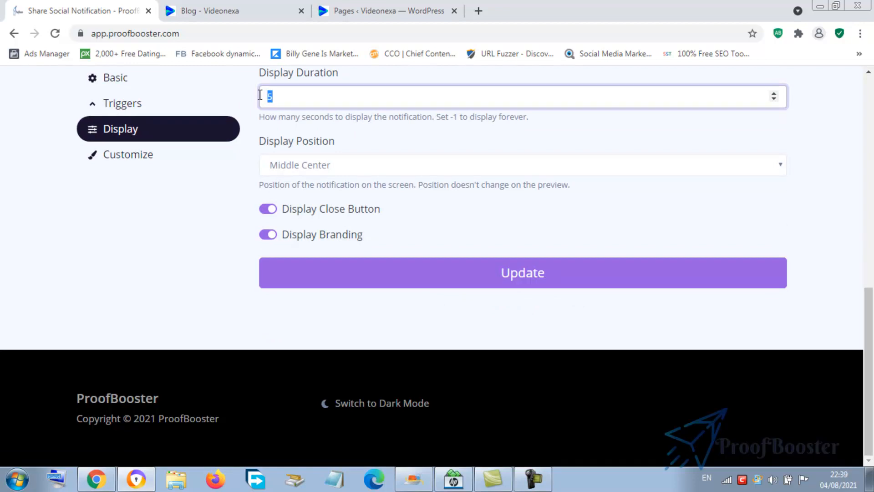
{"action": "left_click_drag", "start_coordinate": [872, 336], "coordinate": [872, 286]}
{"action": "left_click", "coordinate": [513, 394]}
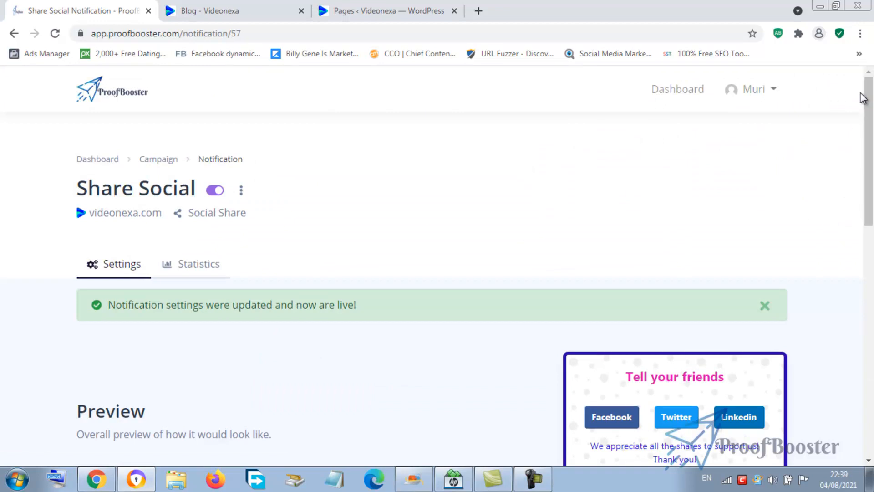
- Switch to the Videonexa blog tab and open the 'Why Your Business Need Marketing Videos?' post
{"action": "left_click", "coordinate": [220, 14]}
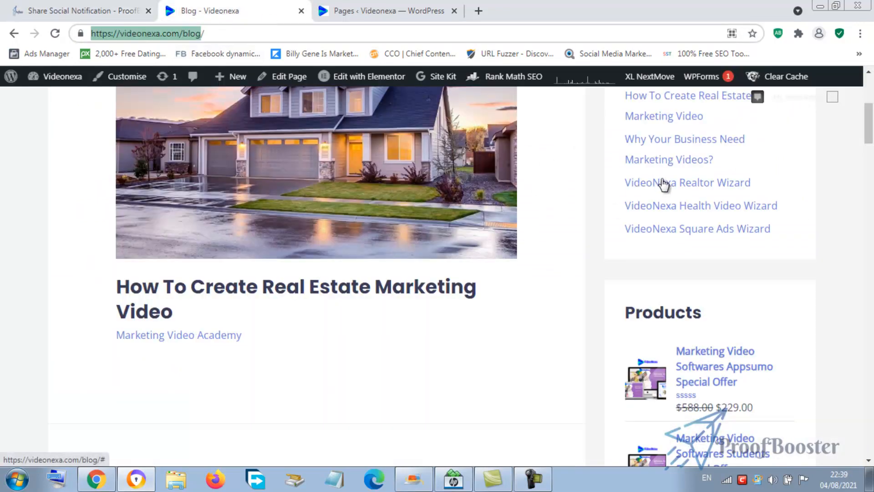
{"action": "left_click", "coordinate": [654, 164]}
{"action": "left_click", "coordinate": [654, 164]}
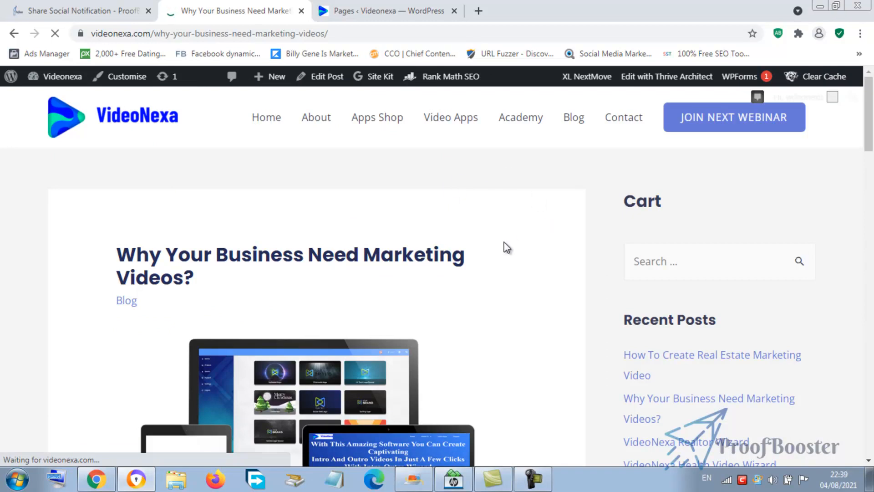
- Test the live notification's Facebook share button on the post, then return to the ProofBooster tab
{"action": "left_click_drag", "start_coordinate": [873, 110], "coordinate": [873, 133]}
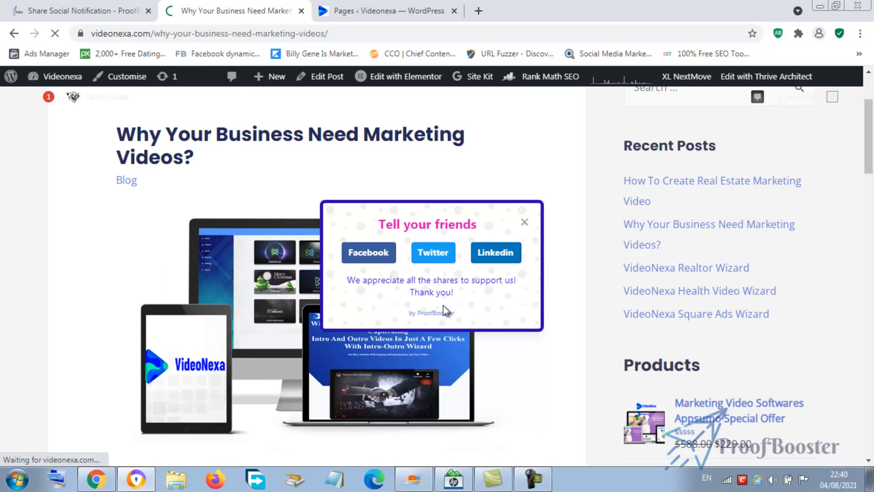
{"action": "left_click", "coordinate": [369, 253]}
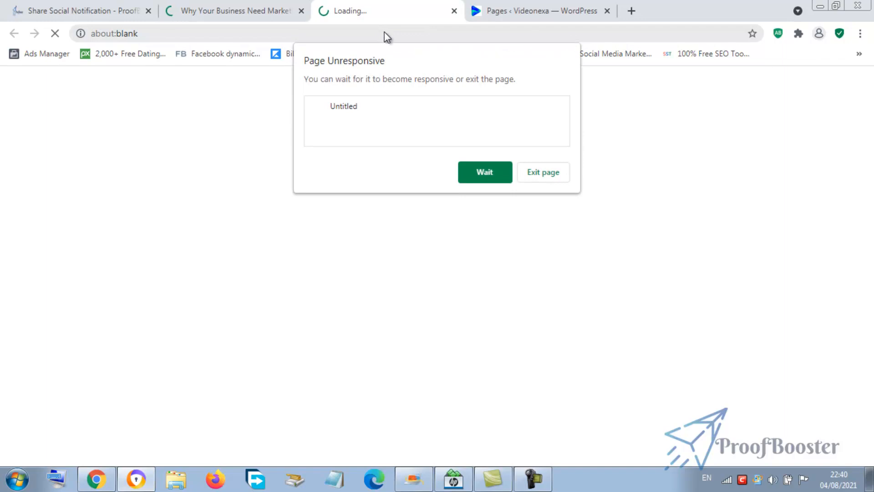
{"action": "left_click", "coordinate": [482, 179]}
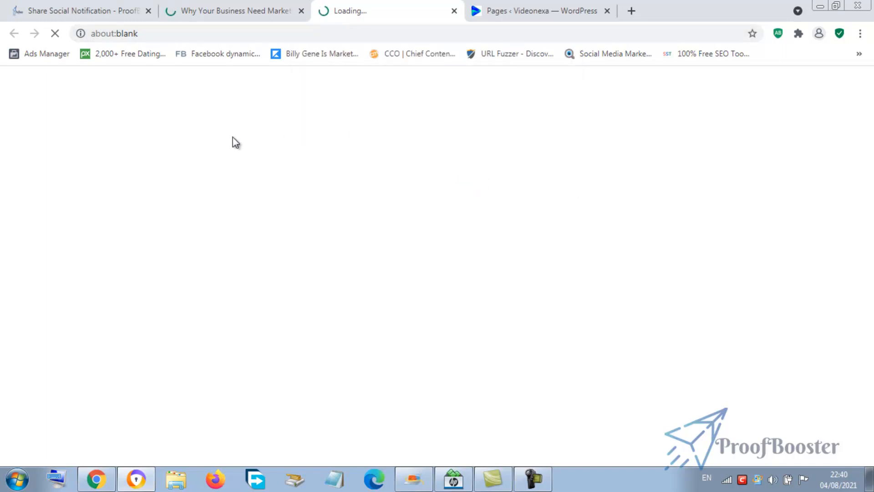
{"action": "left_click", "coordinate": [59, 12]}
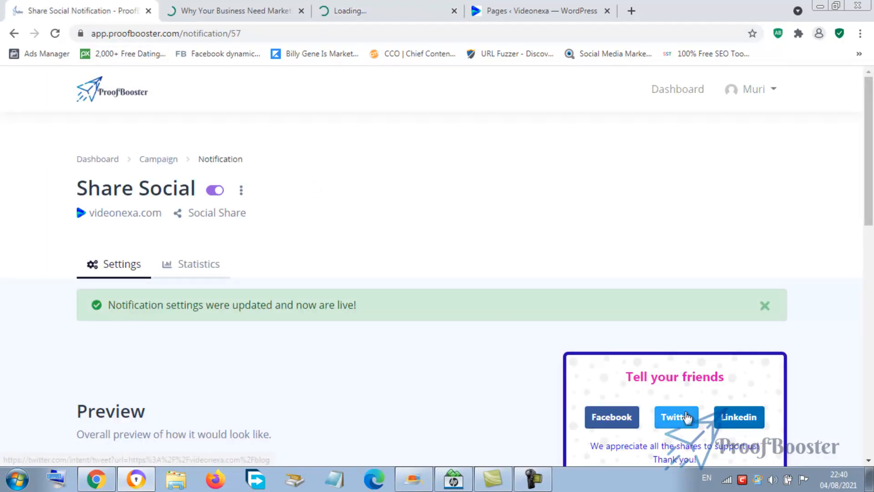